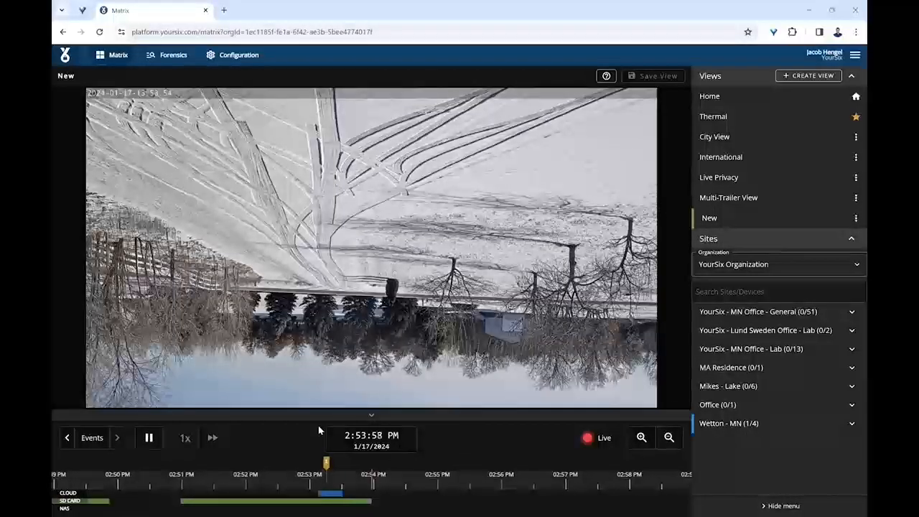
Open the Driveway - P1425-LE MkII camera's device page and review its device health configurations
{"action": "mouse_move", "coordinate": [208, 130]}
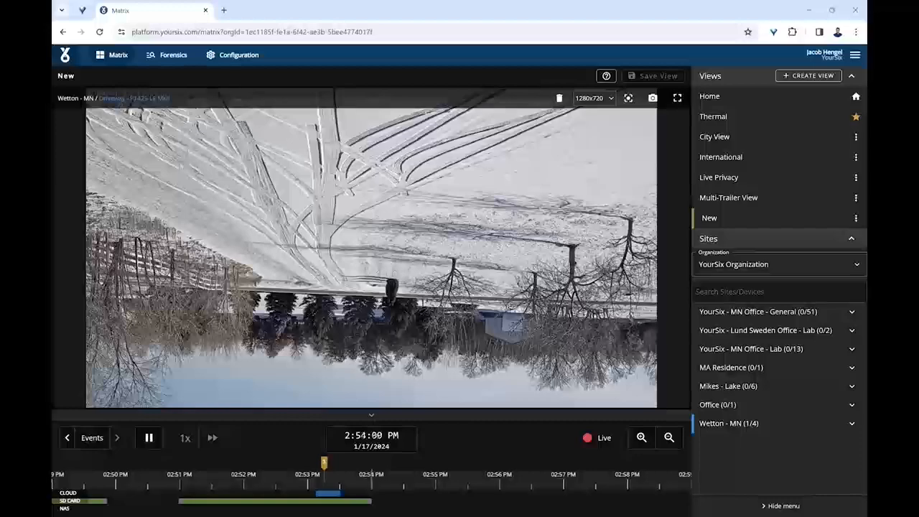
{"action": "left_click", "coordinate": [131, 98]}
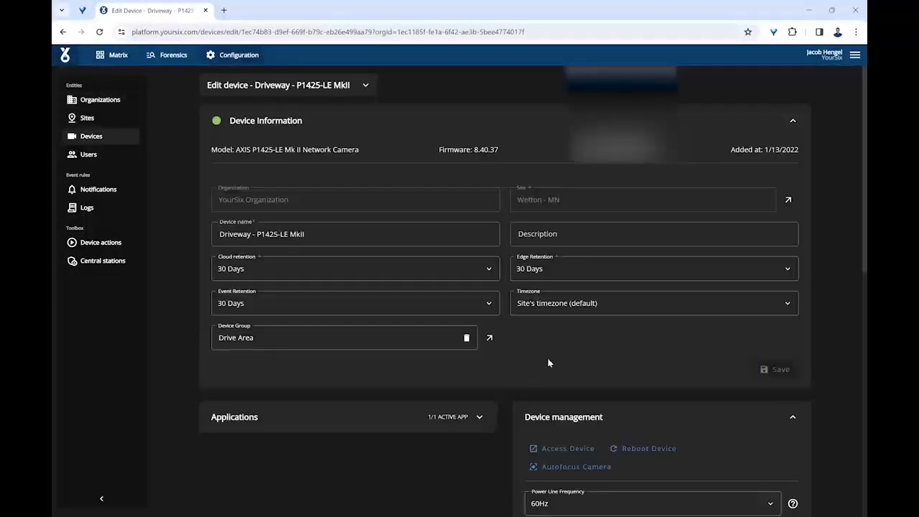
{"action": "scroll", "coordinate": [699, 368], "scroll_direction": "down", "scroll_amount": 1}
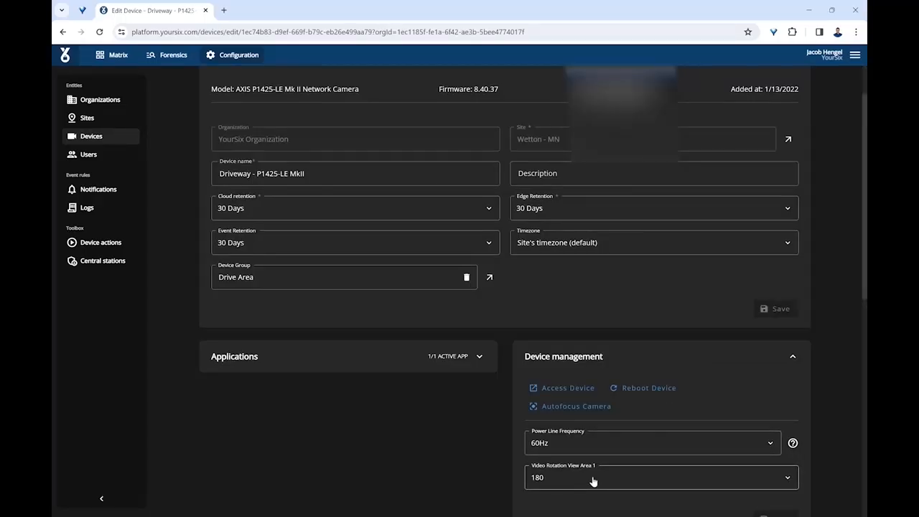
{"action": "scroll", "coordinate": [556, 439], "scroll_direction": "down", "scroll_amount": 6}
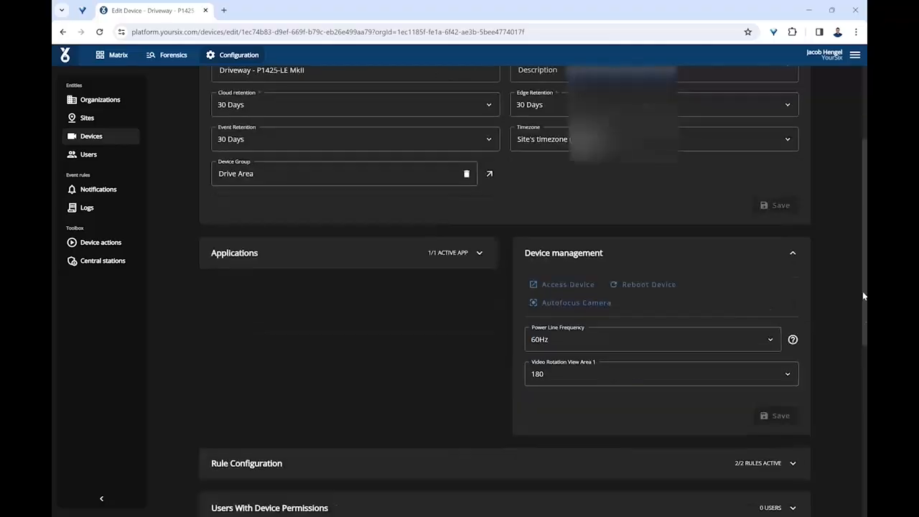
{"action": "scroll", "coordinate": [824, 411], "scroll_direction": "down", "scroll_amount": 2}
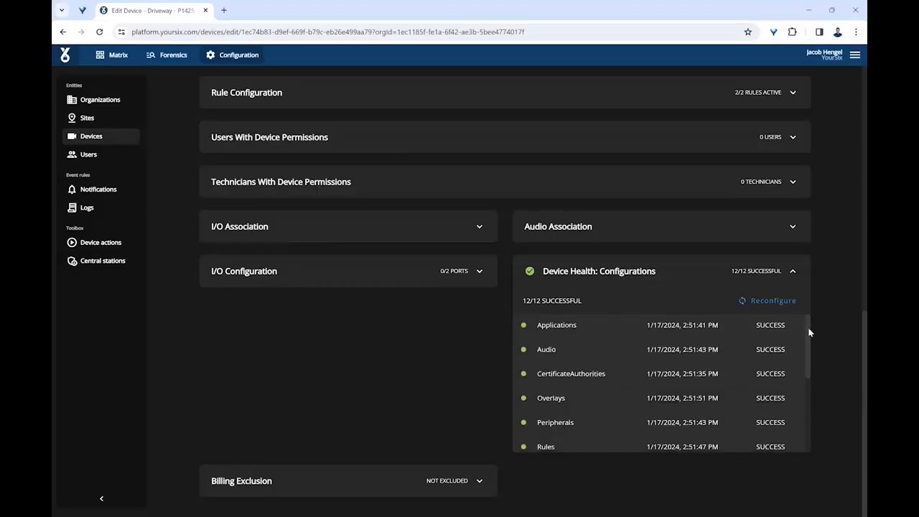
{"action": "left_click_drag", "start_coordinate": [808, 330], "coordinate": [808, 404]}
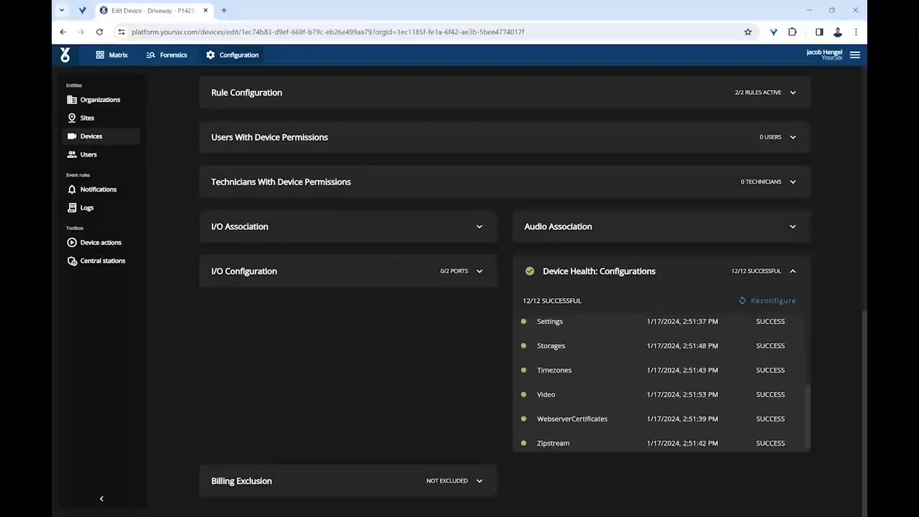
{"action": "scroll", "coordinate": [502, 288], "scroll_direction": "up", "scroll_amount": 6}
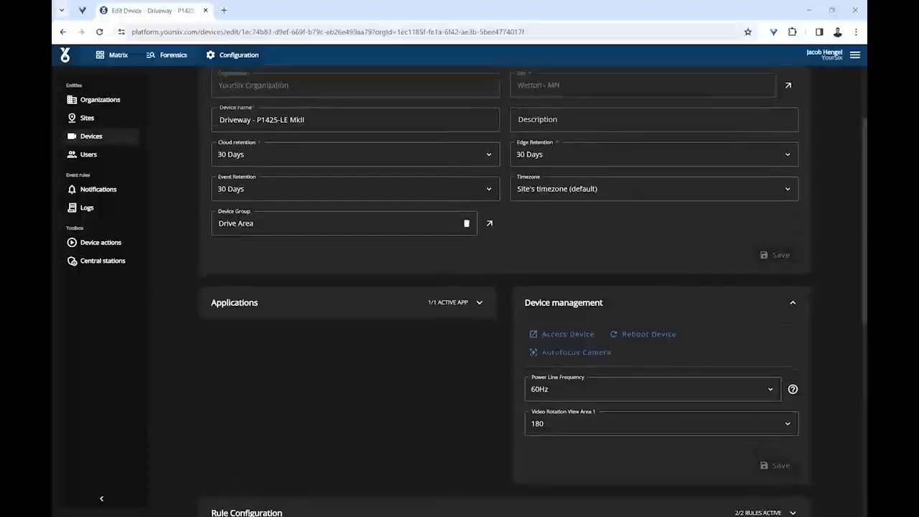
Set the driveway camera's Video Rotation View Area 1 to 0, save, and acknowledge the reboot notice
{"action": "scroll", "coordinate": [502, 287], "scroll_direction": "down", "scroll_amount": 2}
{"action": "scroll", "coordinate": [534, 281], "scroll_direction": "down", "scroll_amount": 1}
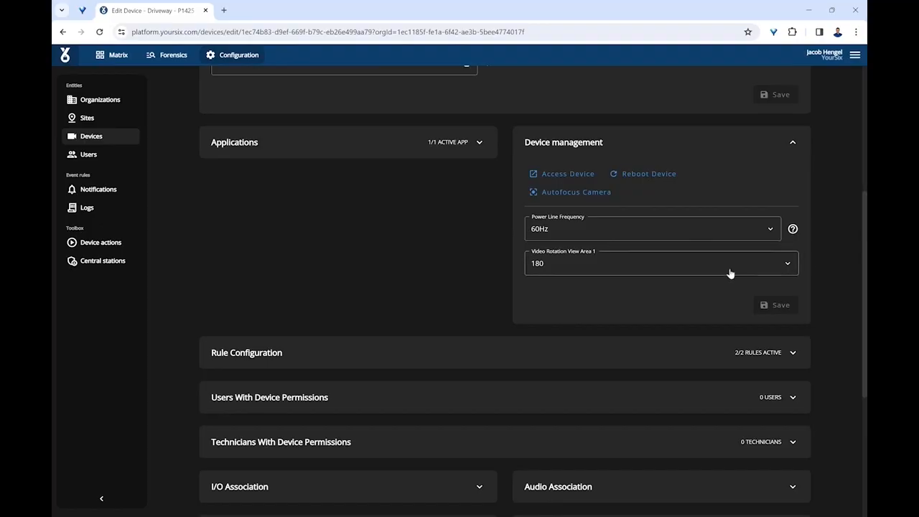
{"action": "left_click", "coordinate": [583, 275]}
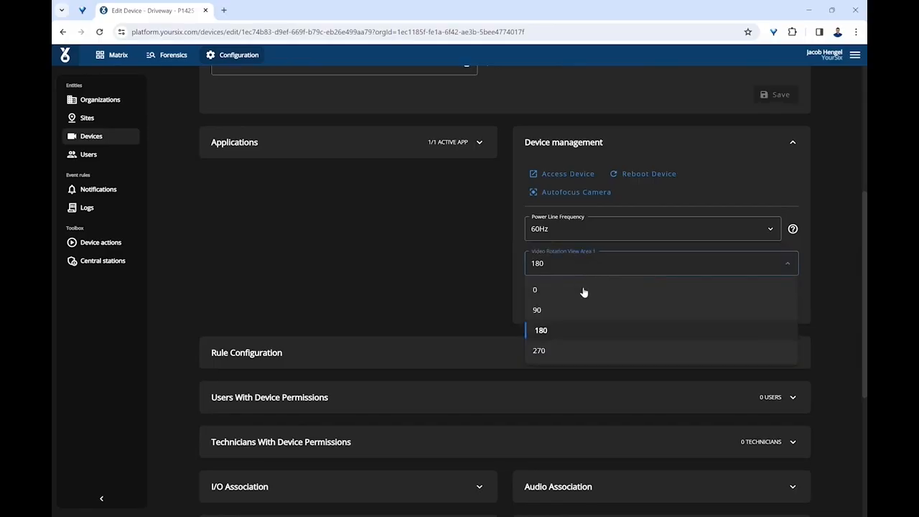
{"action": "left_click", "coordinate": [580, 290]}
{"action": "left_click", "coordinate": [764, 307]}
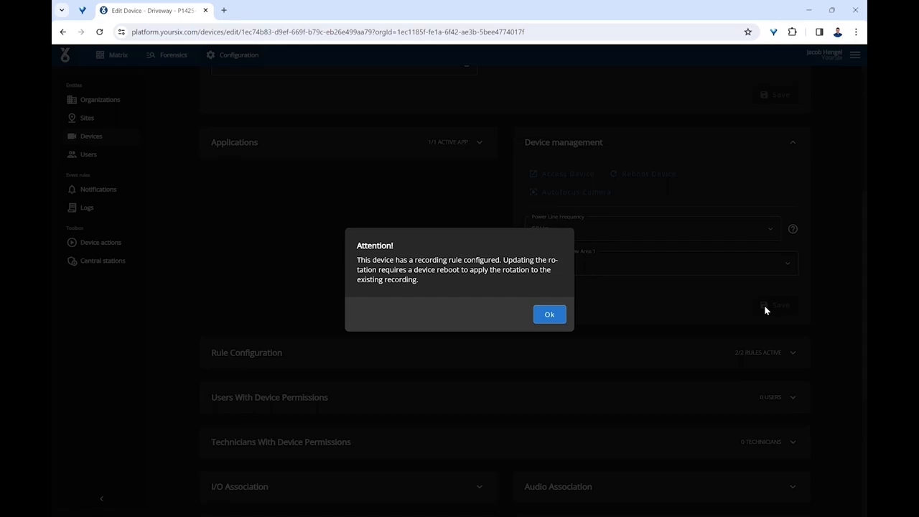
{"action": "left_click", "coordinate": [548, 313]}
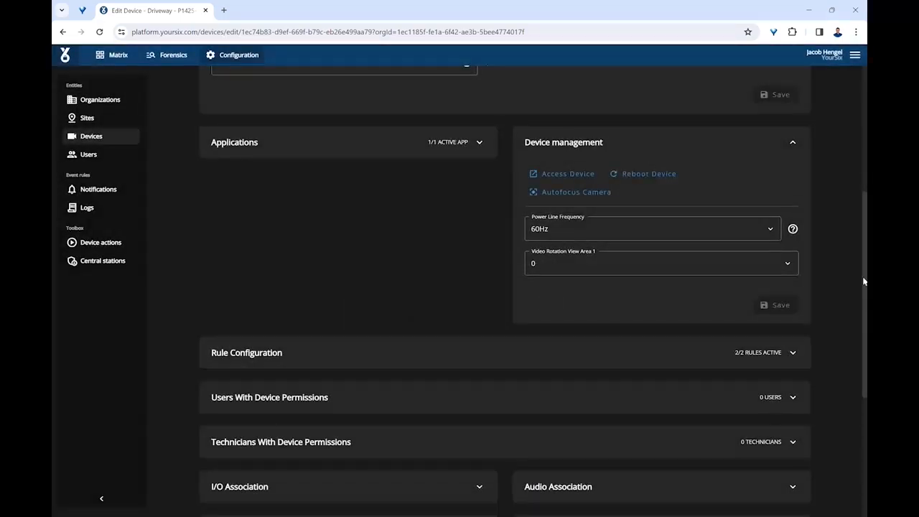
Show the driveway camera's configured recording rules and reboot the device
{"action": "scroll", "coordinate": [862, 291], "scroll_direction": "down", "scroll_amount": 2}
{"action": "scroll", "coordinate": [862, 291], "scroll_direction": "down", "scroll_amount": 1}
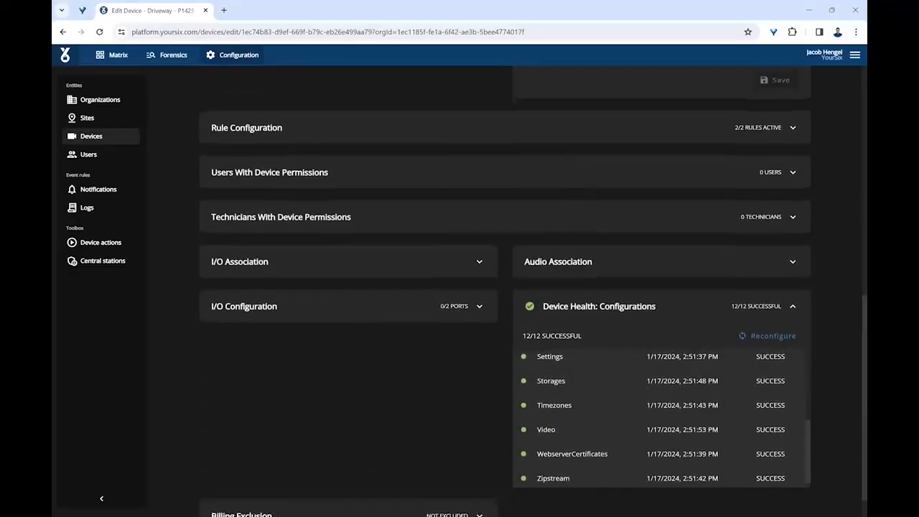
{"action": "scroll", "coordinate": [865, 278], "scroll_direction": "up", "scroll_amount": 3}
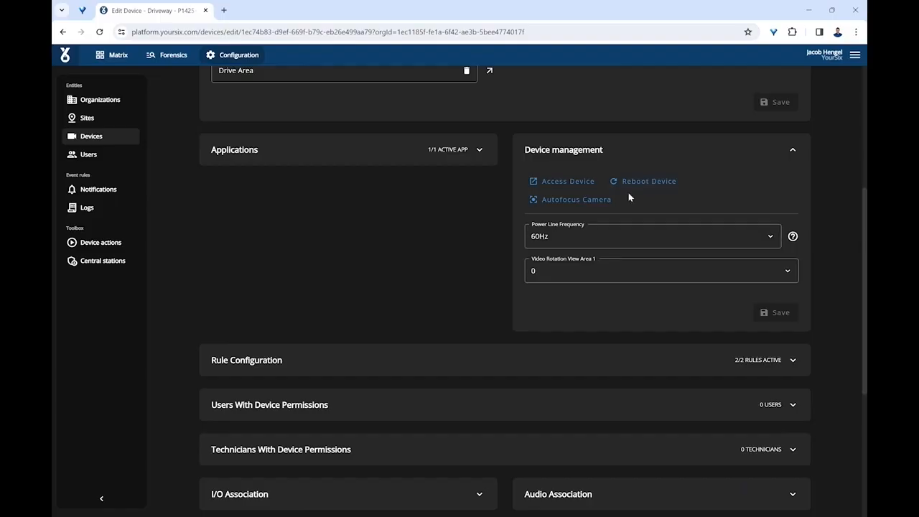
{"action": "left_click", "coordinate": [567, 352]}
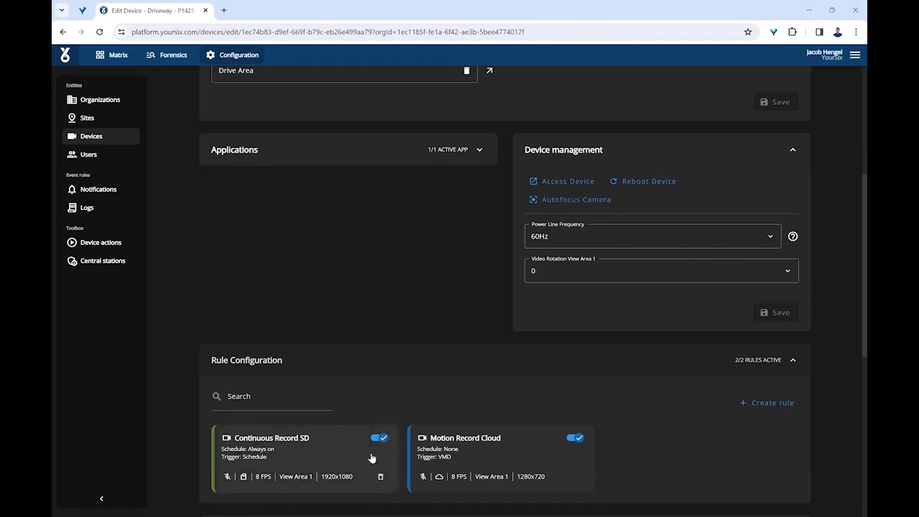
{"action": "left_click", "coordinate": [652, 182]}
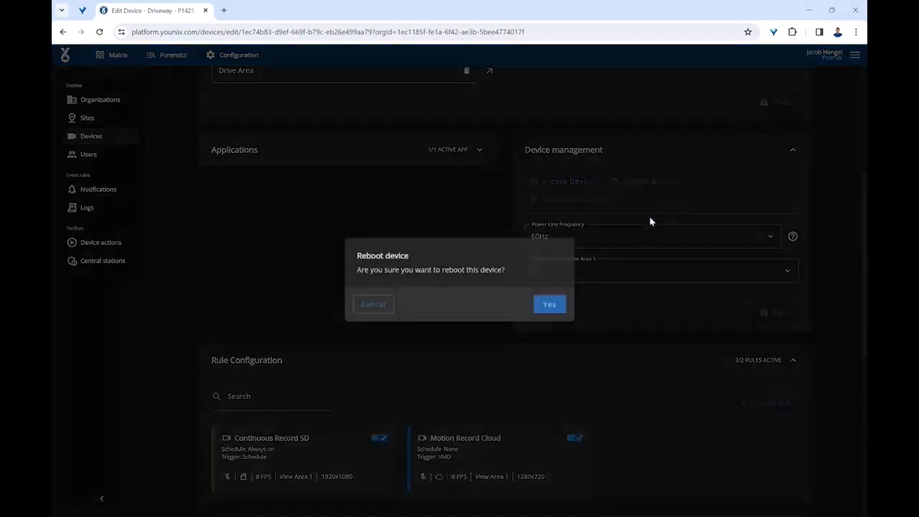
{"action": "left_click", "coordinate": [549, 305]}
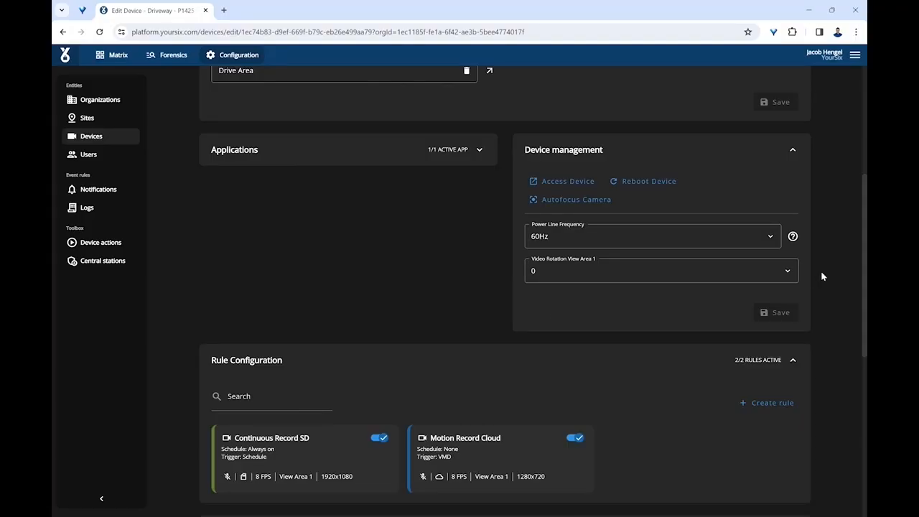
{"action": "scroll", "coordinate": [241, 134], "scroll_direction": "up", "scroll_amount": 4}
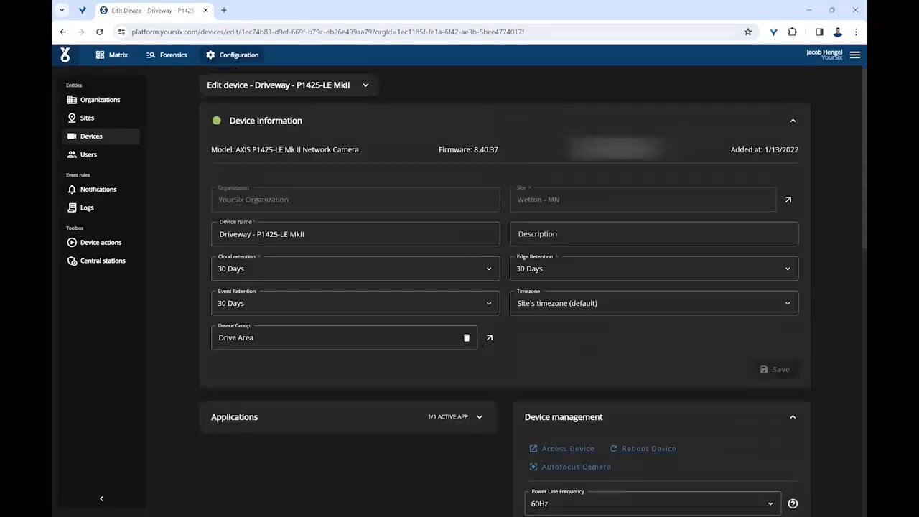
In the Matrix view New, replace the driveway player with AI Audio Deterrence - M1075 from YourSix - MN Office - General
{"action": "left_click", "coordinate": [119, 56]}
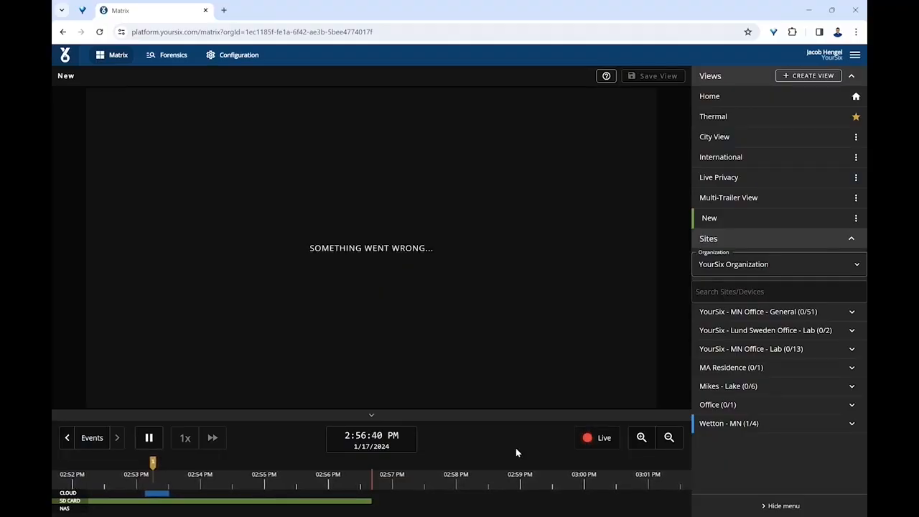
{"action": "left_click", "coordinate": [714, 425]}
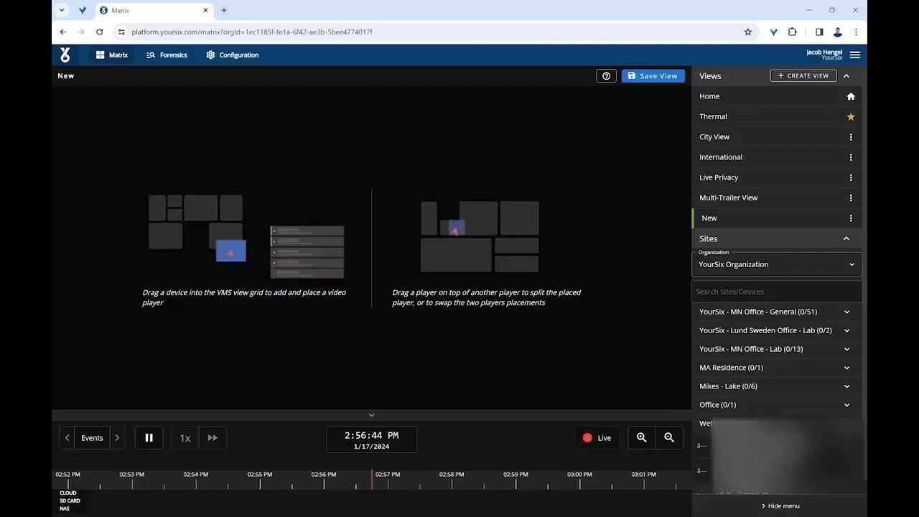
{"action": "scroll", "coordinate": [775, 287], "scroll_direction": "down", "scroll_amount": 1}
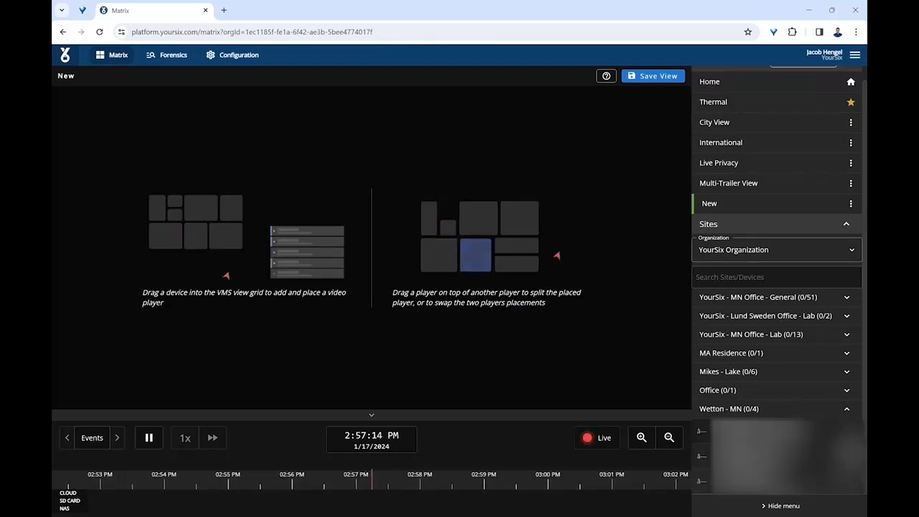
{"action": "left_click", "coordinate": [846, 298]}
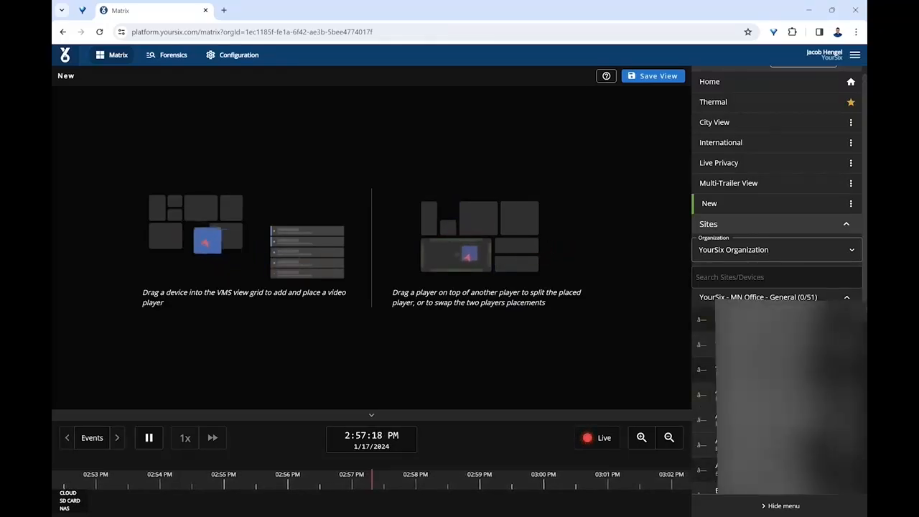
{"action": "scroll", "coordinate": [775, 323], "scroll_direction": "down", "scroll_amount": 1}
{"action": "left_click_drag", "start_coordinate": [843, 307], "coordinate": [359, 237]}
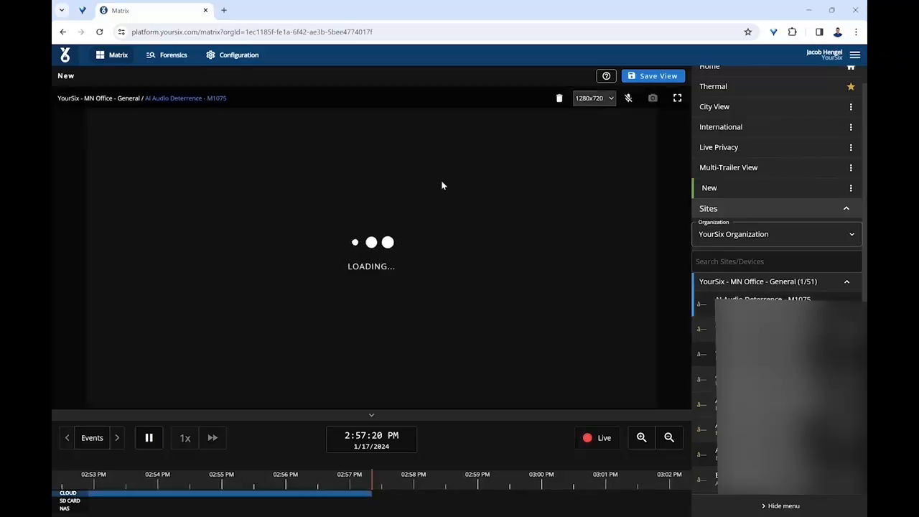
Access the AI Audio Deterrence - M1075 camera's own web interface, play live video in its installation settings, and close it
{"action": "left_click", "coordinate": [226, 102]}
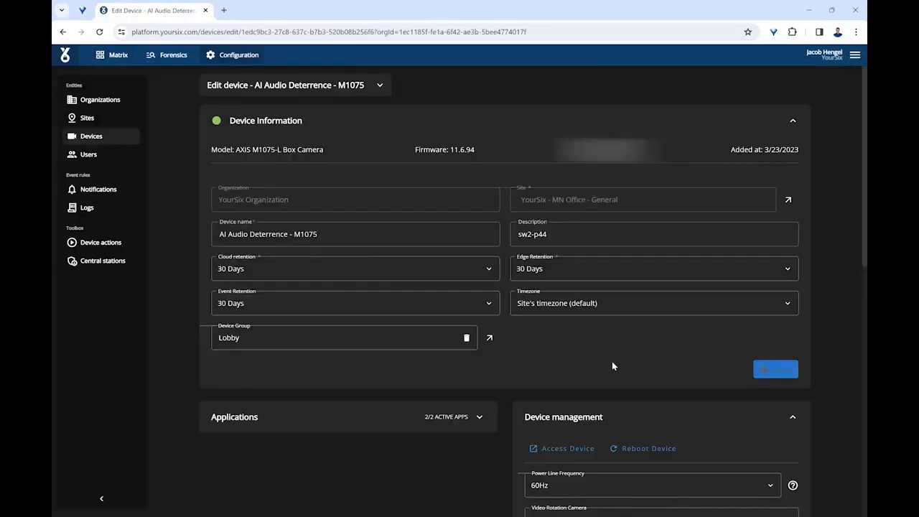
{"action": "left_click", "coordinate": [568, 440]}
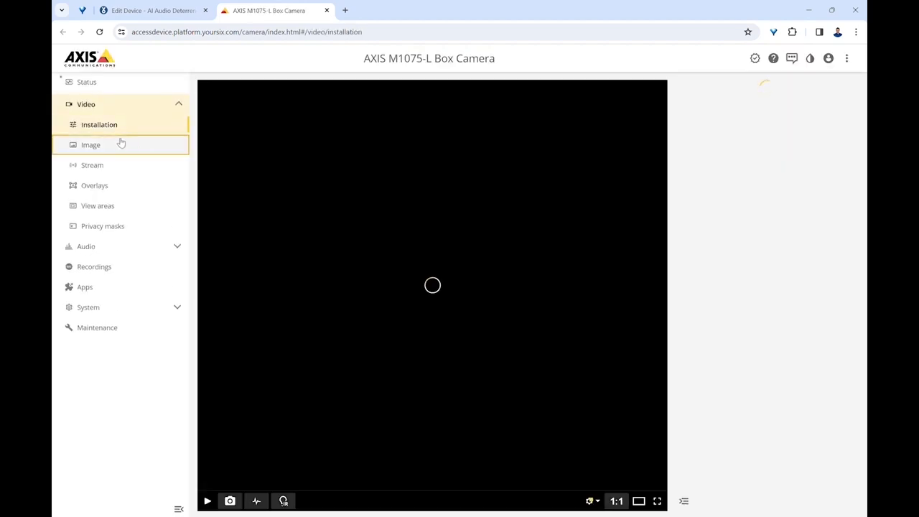
{"action": "left_click", "coordinate": [120, 143]}
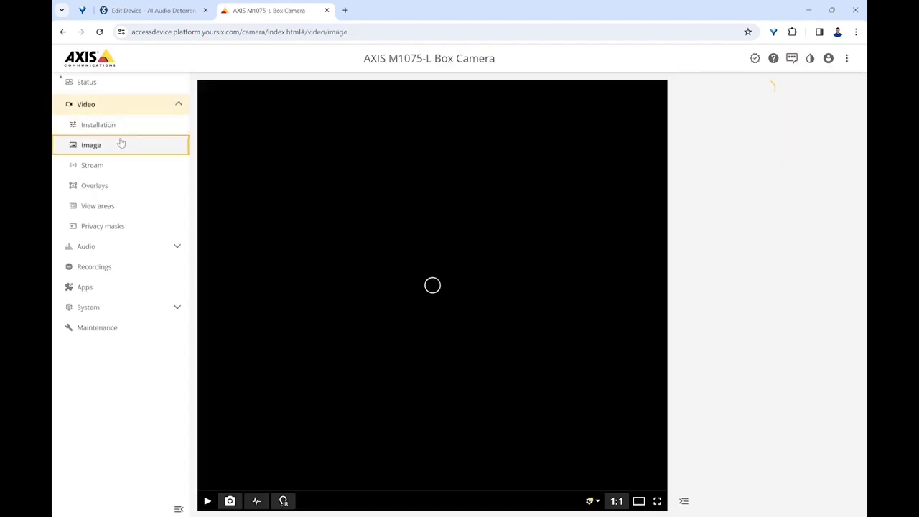
{"action": "left_click", "coordinate": [121, 131]}
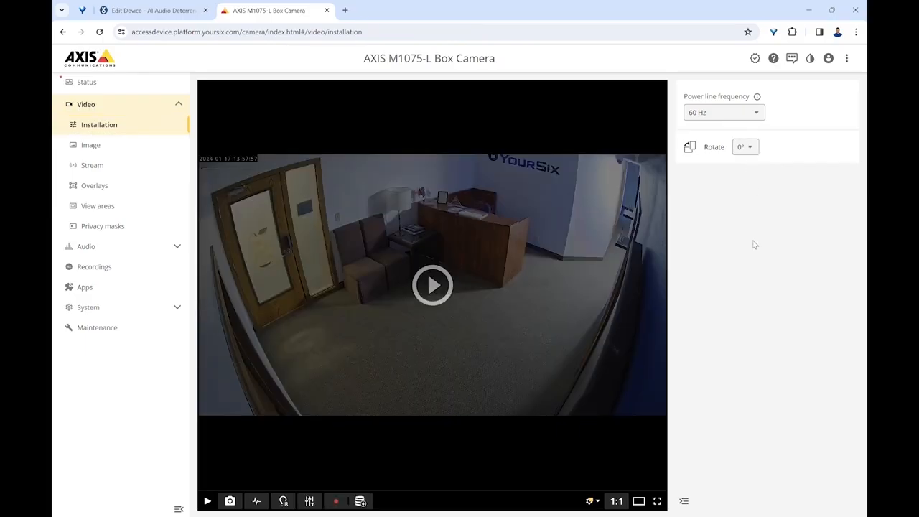
{"action": "left_click", "coordinate": [446, 287]}
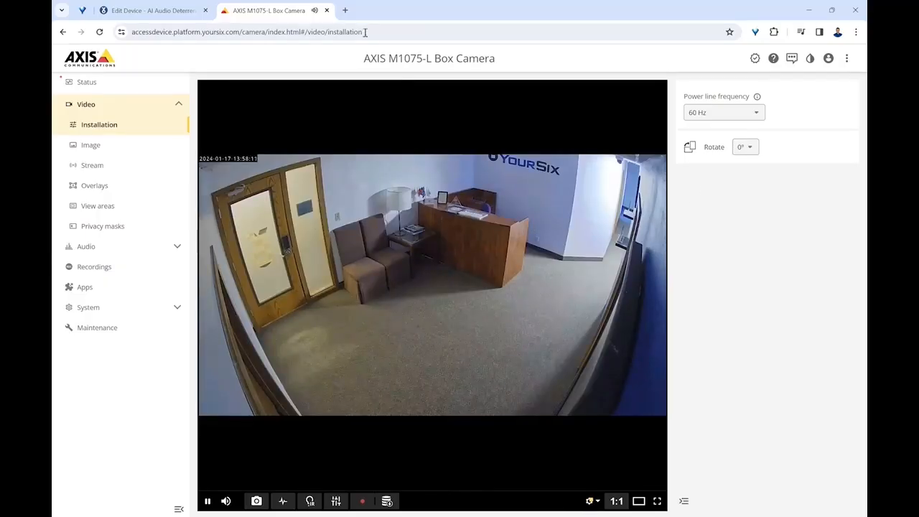
{"action": "left_click", "coordinate": [327, 11]}
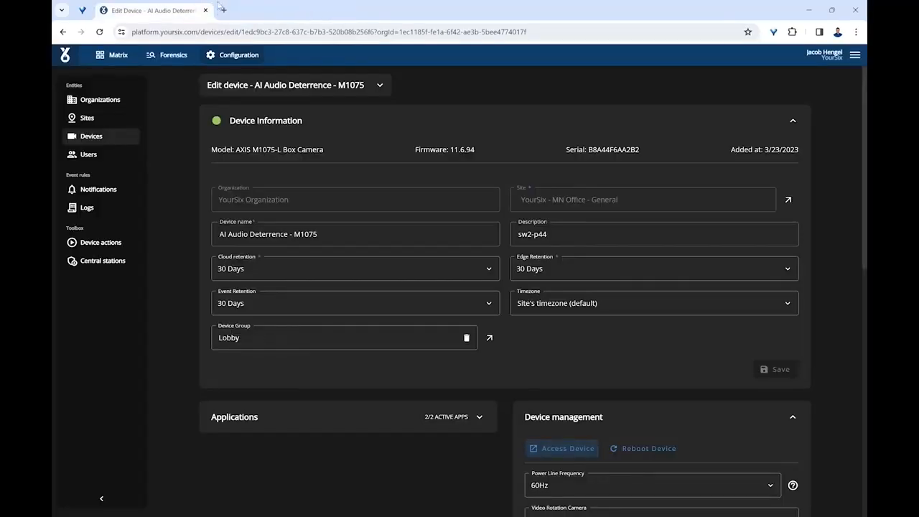
In the Matrix view New, replace the M1075 player with the driveway camera from Wetton - MN and reload the page
{"action": "left_click", "coordinate": [113, 55]}
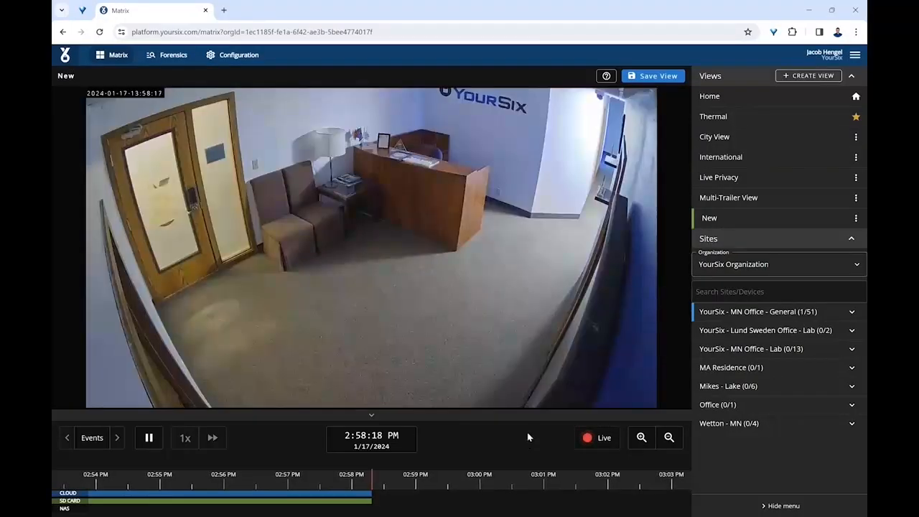
{"action": "left_click", "coordinate": [535, 98]}
{"action": "left_click", "coordinate": [718, 423]}
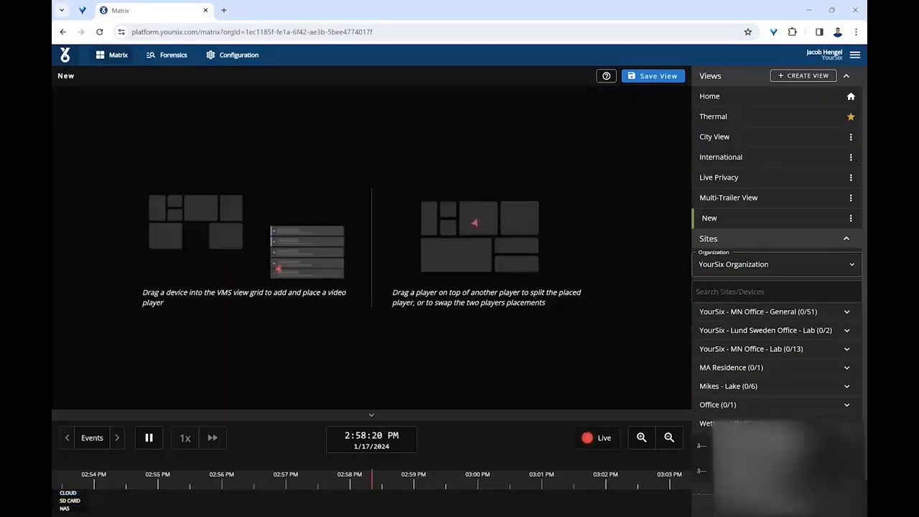
{"action": "left_click_drag", "start_coordinate": [739, 445], "coordinate": [532, 314]}
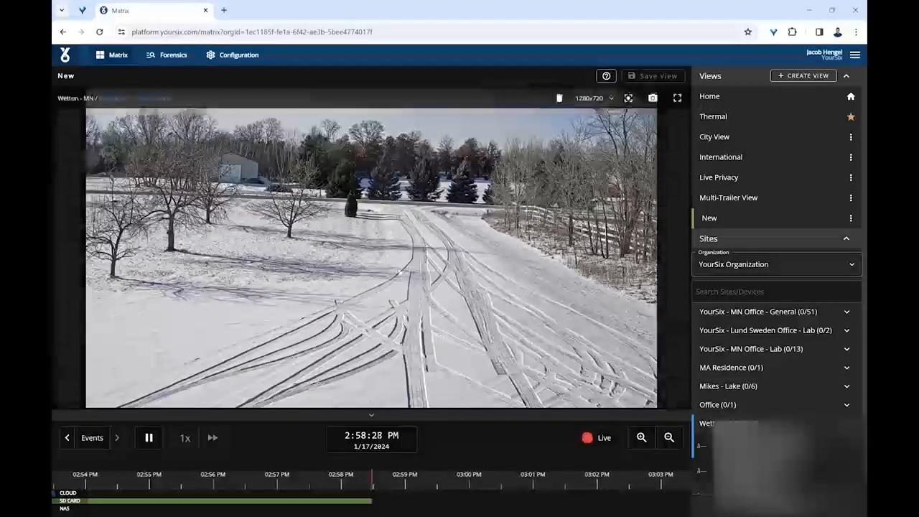
{"action": "left_click", "coordinate": [99, 32]}
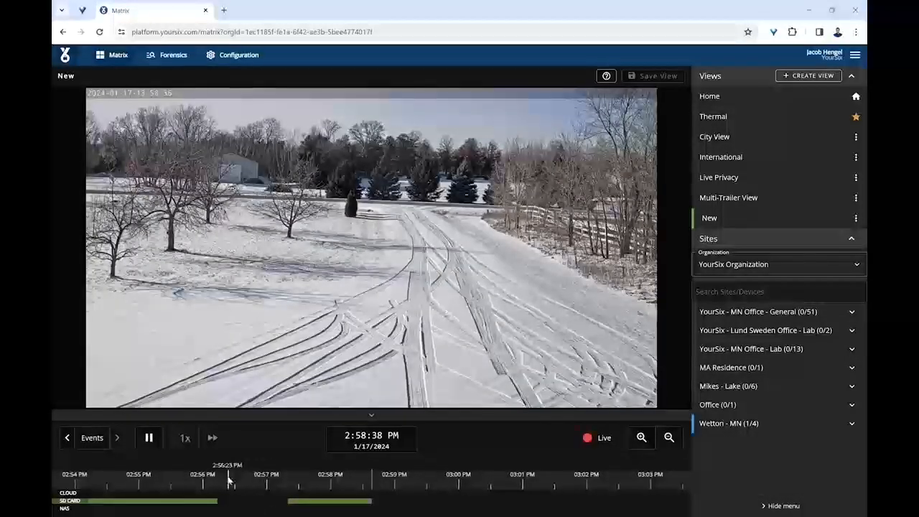
Play back the driveway camera's recordings from about 2:55 PM, 2:57 PM and 2:58 PM, returning to live before the last one
{"action": "mouse_move", "coordinate": [242, 149]}
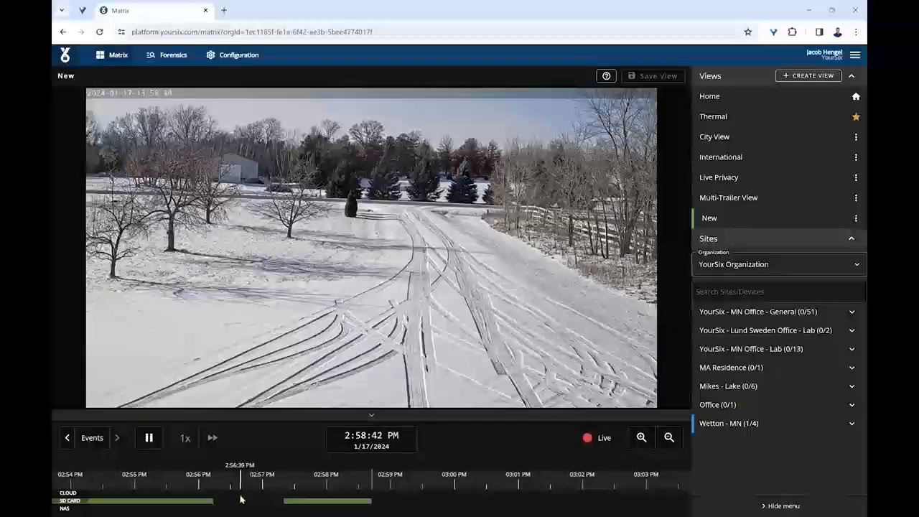
{"action": "left_click_drag", "start_coordinate": [205, 503], "coordinate": [393, 494]}
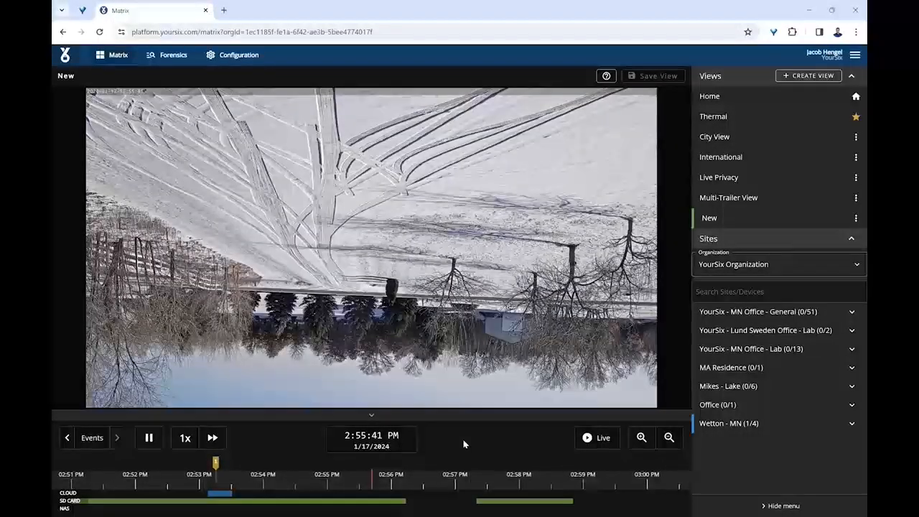
{"action": "left_click", "coordinate": [477, 475]}
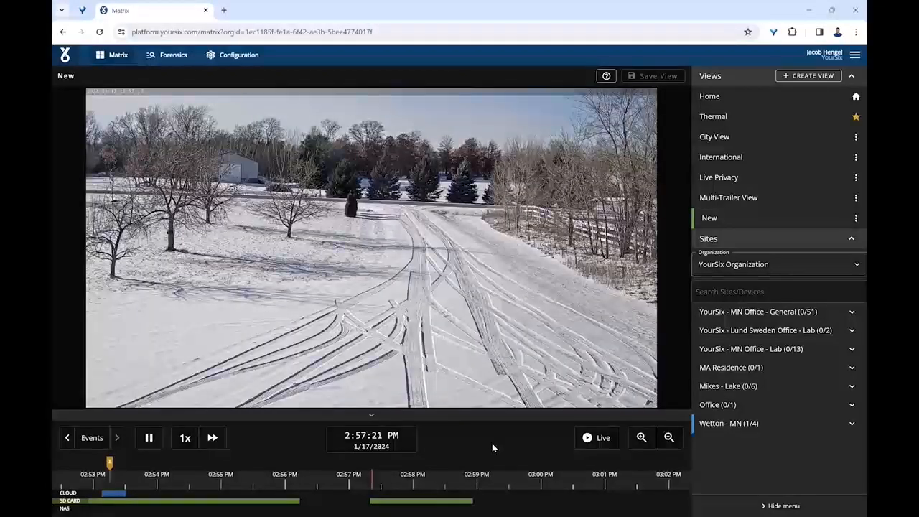
{"action": "left_click", "coordinate": [595, 437]}
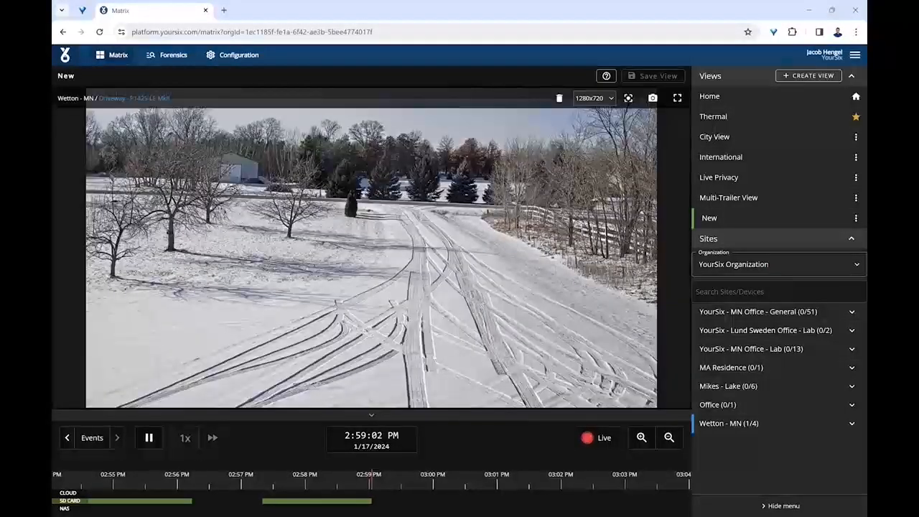
{"action": "left_click", "coordinate": [335, 482]}
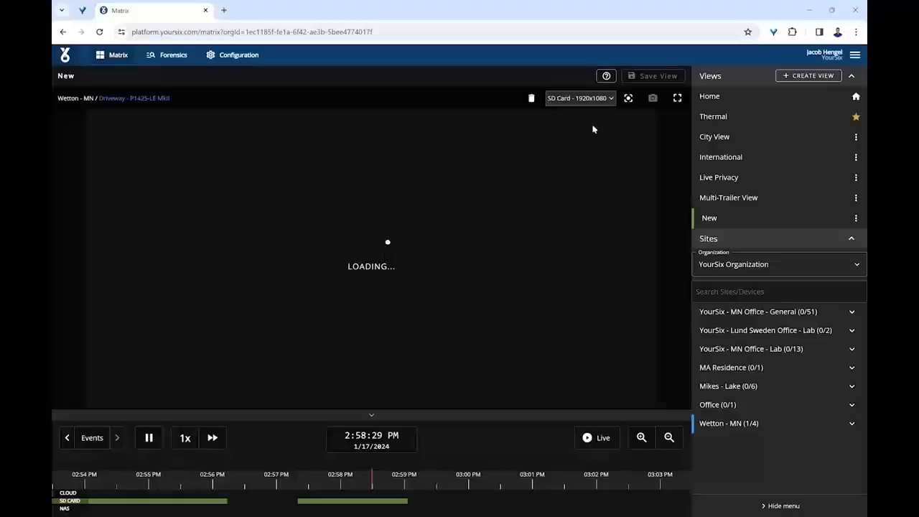